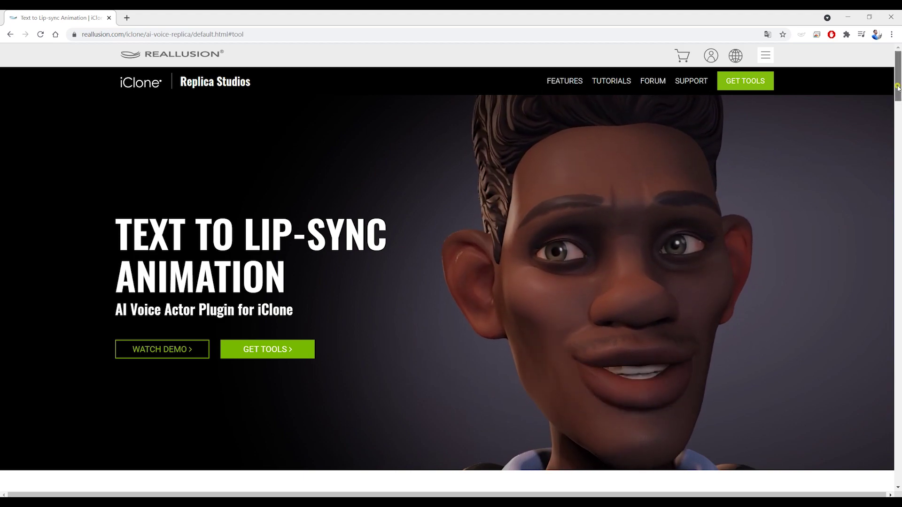
Bring up the Replica Studios – AI Voice Actors product page in Reallusion Marketplace.
{"action": "left_click_drag", "start_coordinate": [897, 88], "coordinate": [898, 408]}
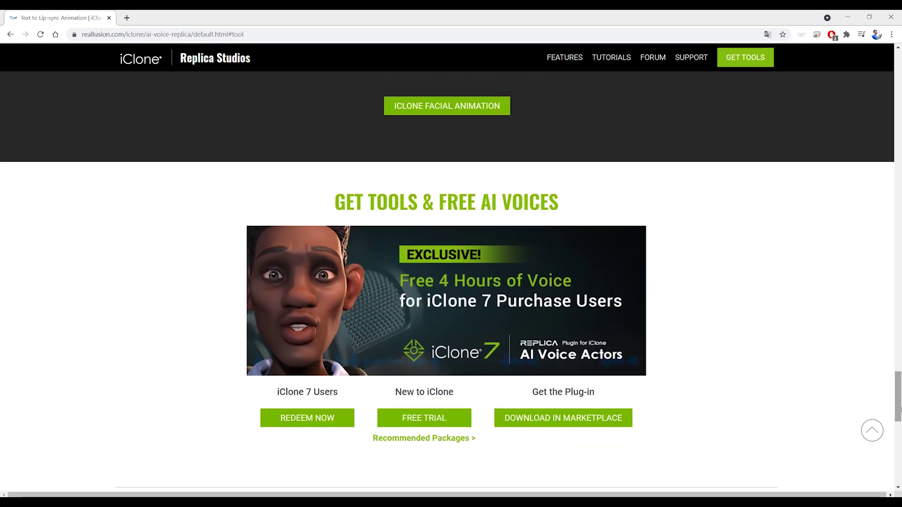
{"action": "left_click_drag", "start_coordinate": [281, 391], "coordinate": [347, 397]}
{"action": "left_click_drag", "start_coordinate": [394, 391], "coordinate": [454, 392]}
{"action": "left_click_drag", "start_coordinate": [528, 392], "coordinate": [594, 392]}
{"action": "left_click", "coordinate": [600, 424]}
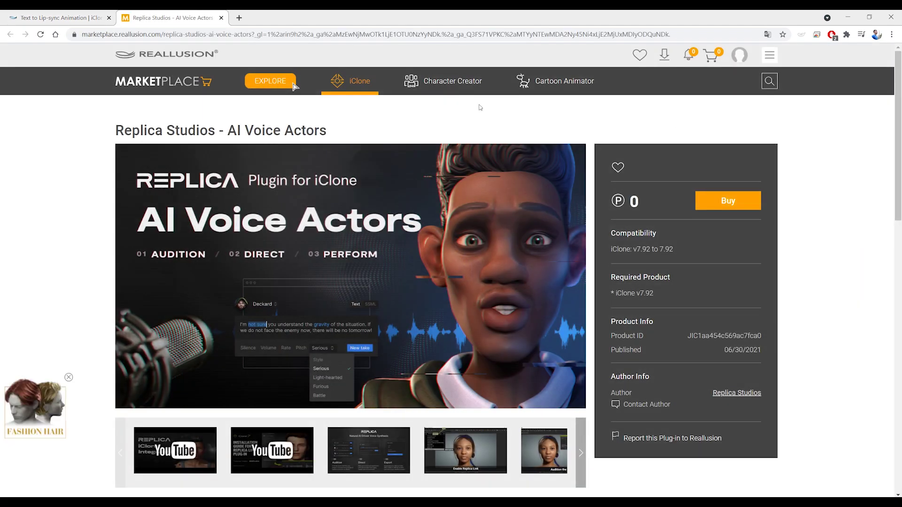
Buy the free plug-in and check out, placing the 0-point order.
{"action": "left_click", "coordinate": [708, 204]}
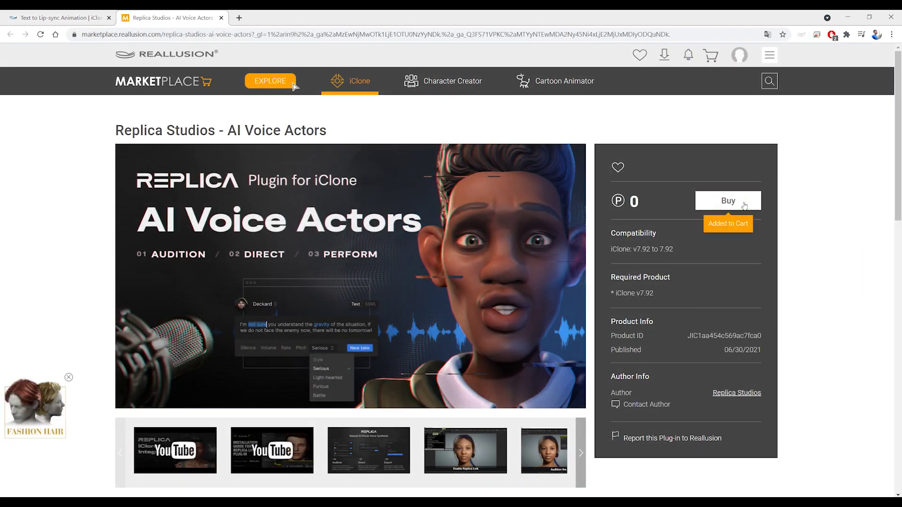
{"action": "left_click", "coordinate": [714, 57]}
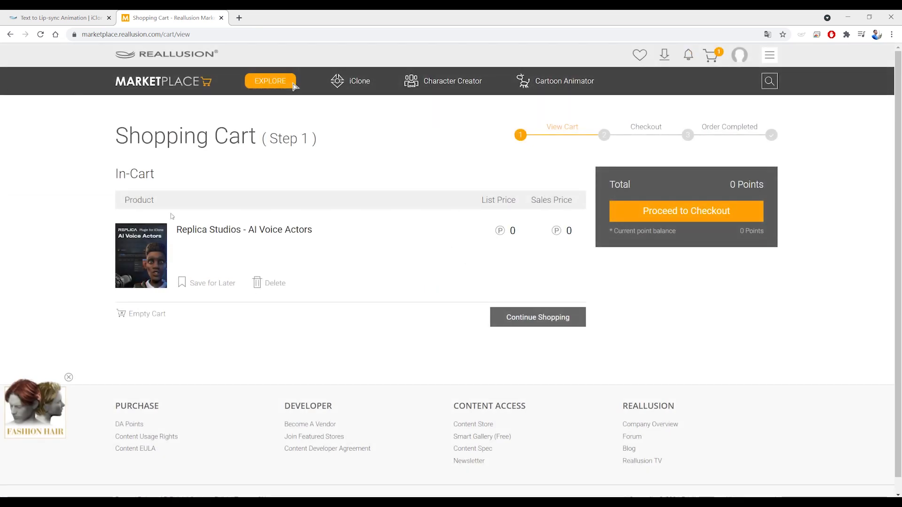
{"action": "left_click", "coordinate": [751, 214]}
{"action": "left_click", "coordinate": [754, 215]}
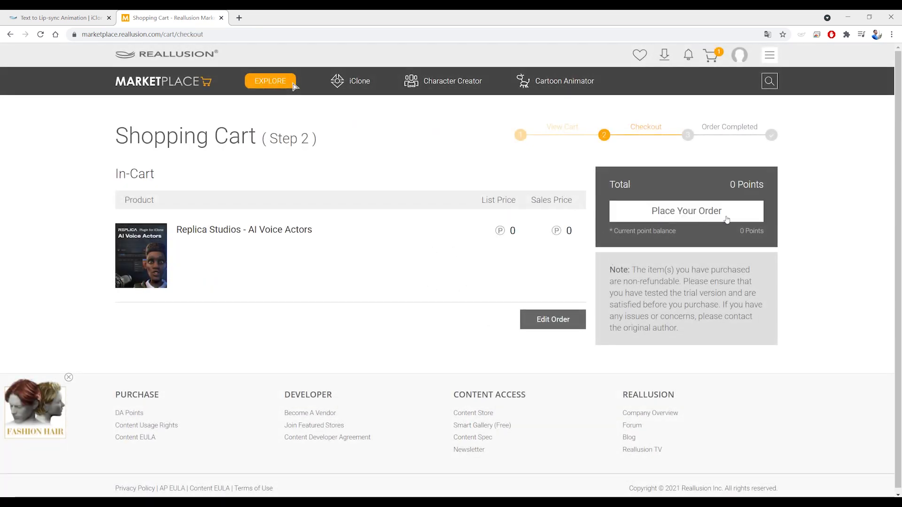
{"action": "scroll", "coordinate": [740, 217], "scroll_direction": "down", "scroll_amount": 1}
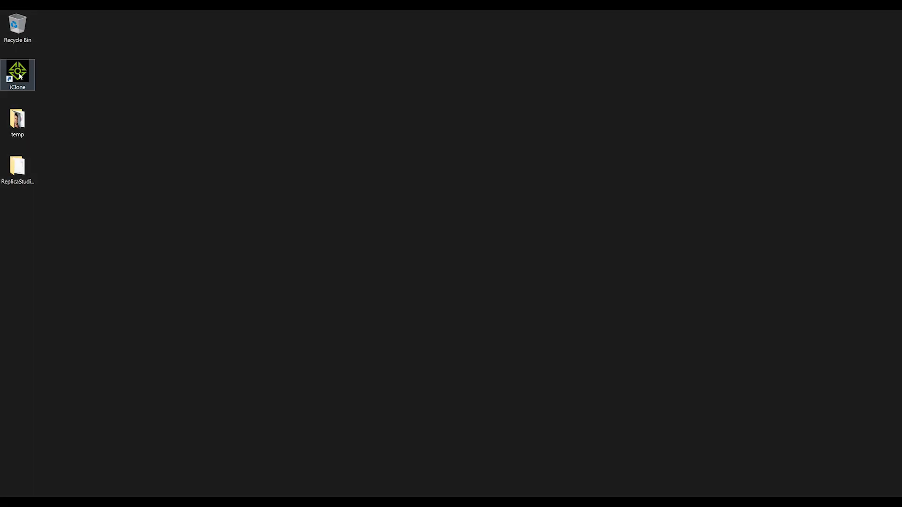
From iClone's install location, drag the desktop ReplicaStudio folder into Bin64\OpenPlugin.
{"action": "right_click", "coordinate": [20, 76]}
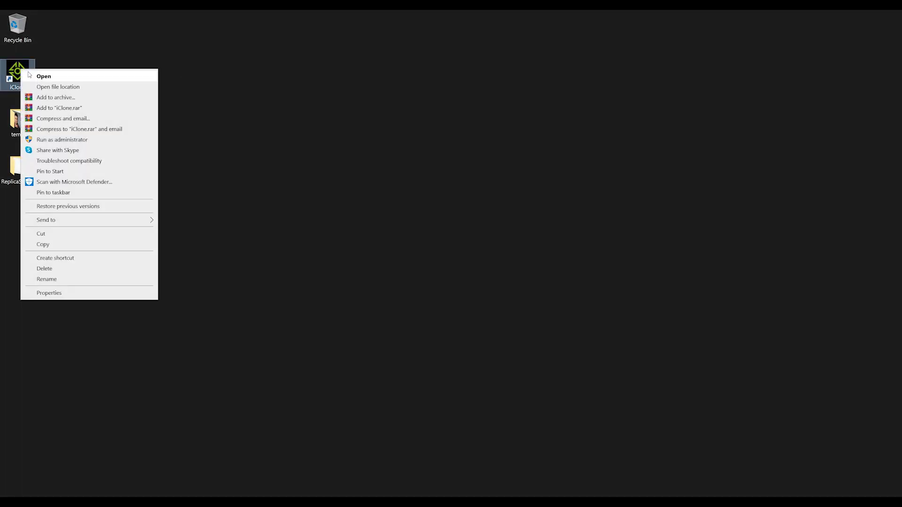
{"action": "left_click", "coordinate": [100, 88]}
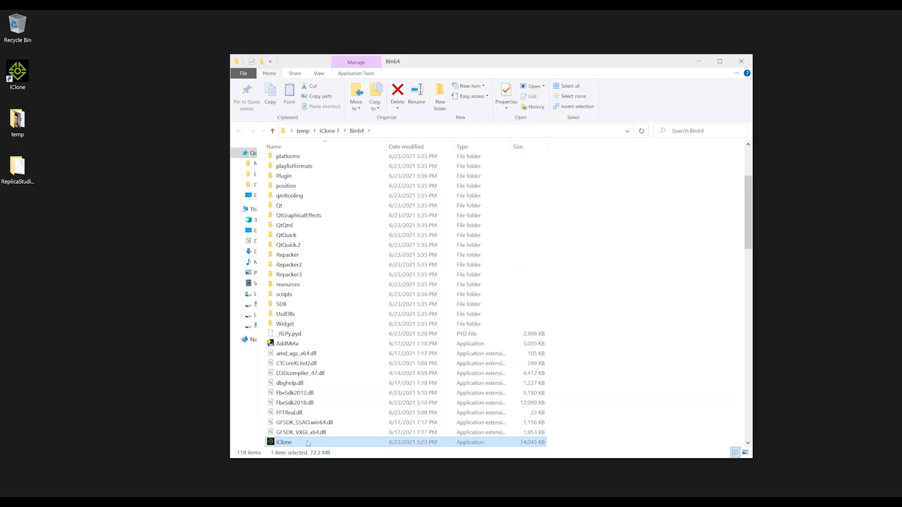
{"action": "left_click_drag", "start_coordinate": [748, 404], "coordinate": [750, 168]}
{"action": "left_click", "coordinate": [301, 261]}
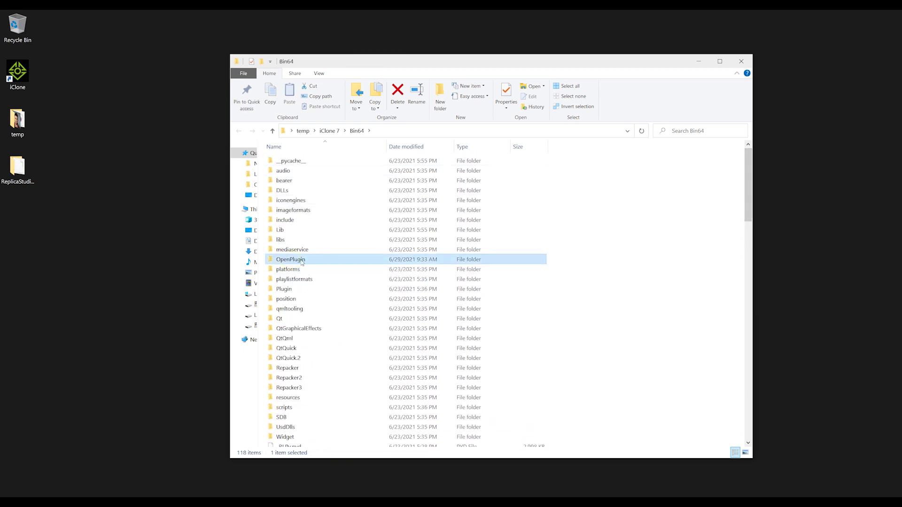
{"action": "double_click", "coordinate": [340, 260]}
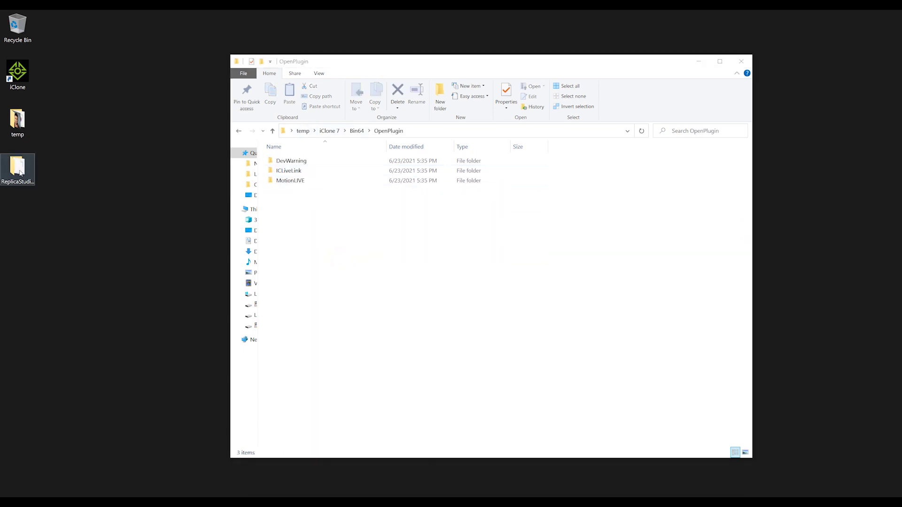
{"action": "left_click_drag", "start_coordinate": [16, 167], "coordinate": [365, 219]}
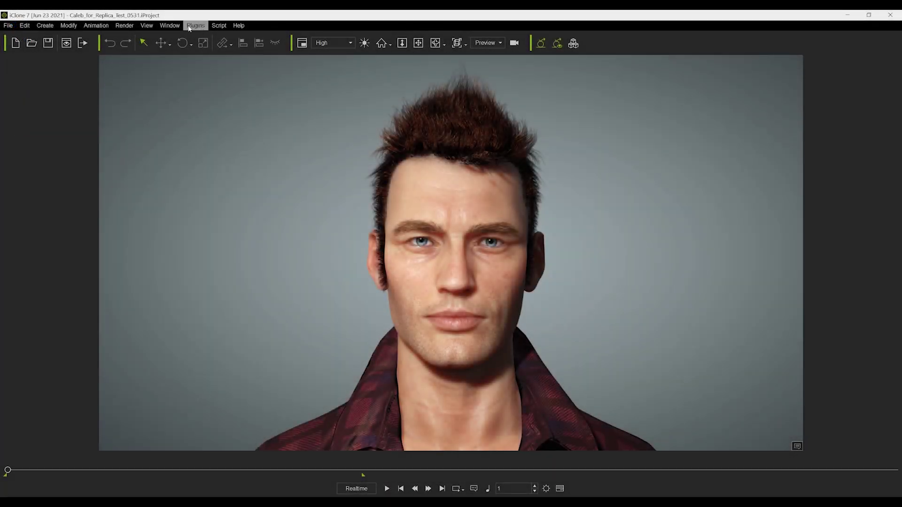
Launch Plugins > Replica Studios > Replica Link, place it beside Caleb's face, and follow its download link.
{"action": "left_click", "coordinate": [203, 27]}
{"action": "mouse_move", "coordinate": [223, 118]}
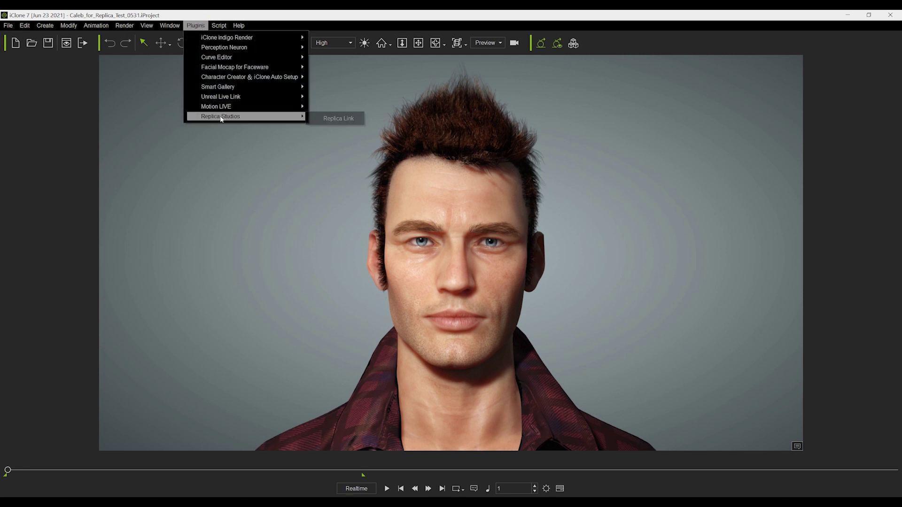
{"action": "left_click", "coordinate": [356, 119]}
{"action": "left_click_drag", "start_coordinate": [418, 184], "coordinate": [697, 154]}
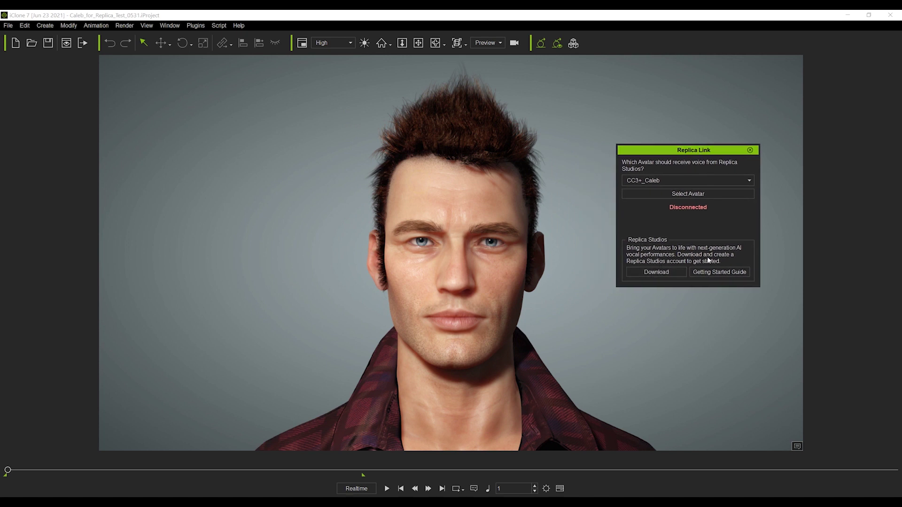
{"action": "left_click", "coordinate": [677, 276]}
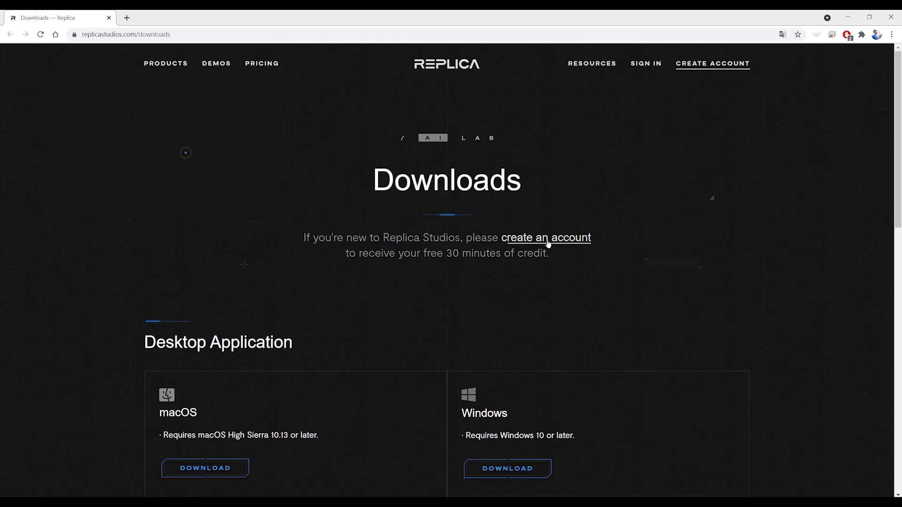
Download the Windows installer Replica Studios.exe from the downloads page.
{"action": "scroll", "coordinate": [573, 199], "scroll_direction": "down", "scroll_amount": 3}
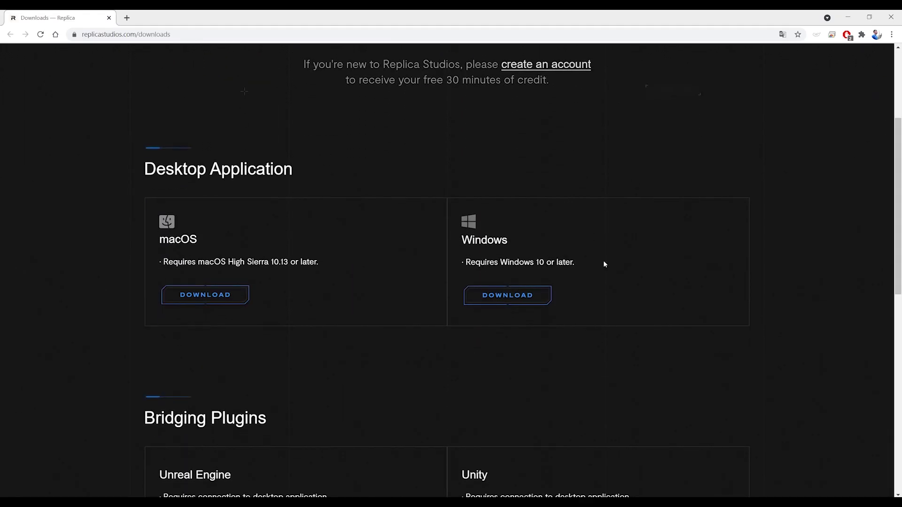
{"action": "left_click", "coordinate": [539, 300]}
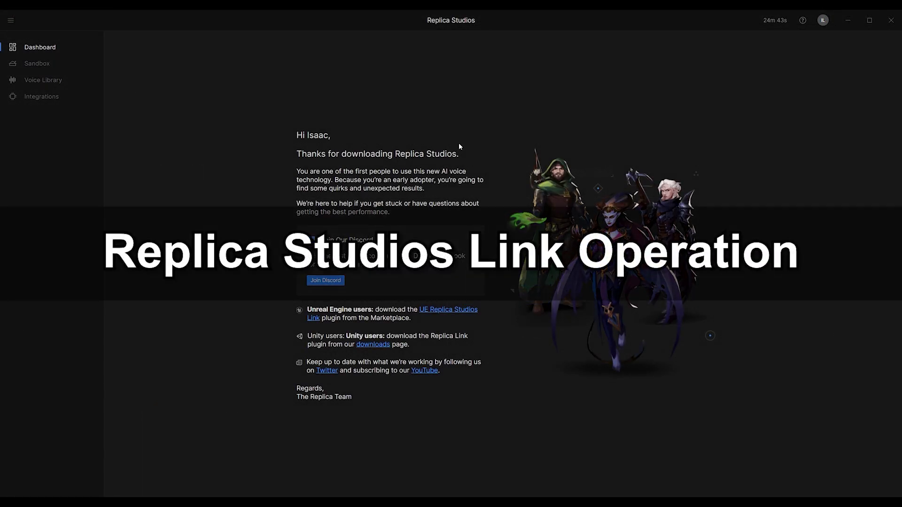
Open the Voice Library and preview the Amber voice sample.
{"action": "left_click", "coordinate": [79, 82]}
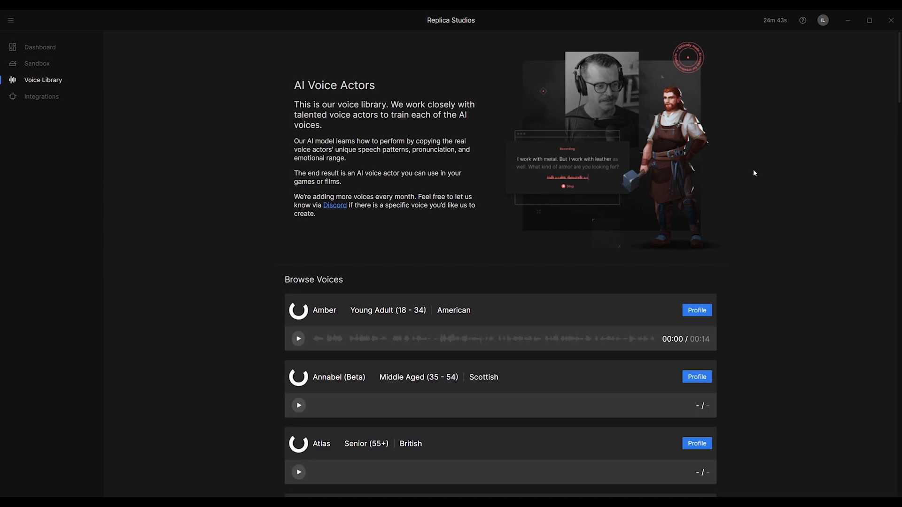
{"action": "left_click_drag", "start_coordinate": [899, 82], "coordinate": [899, 120]}
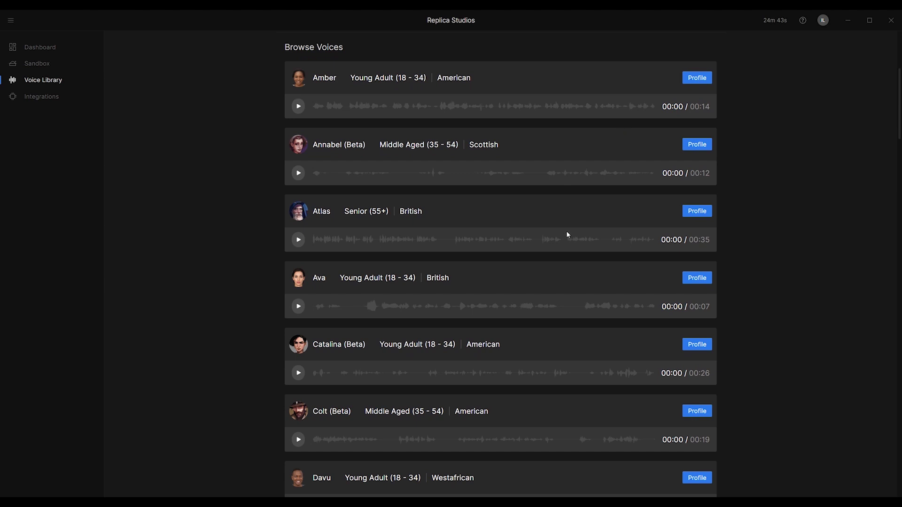
{"action": "left_click", "coordinate": [301, 109]}
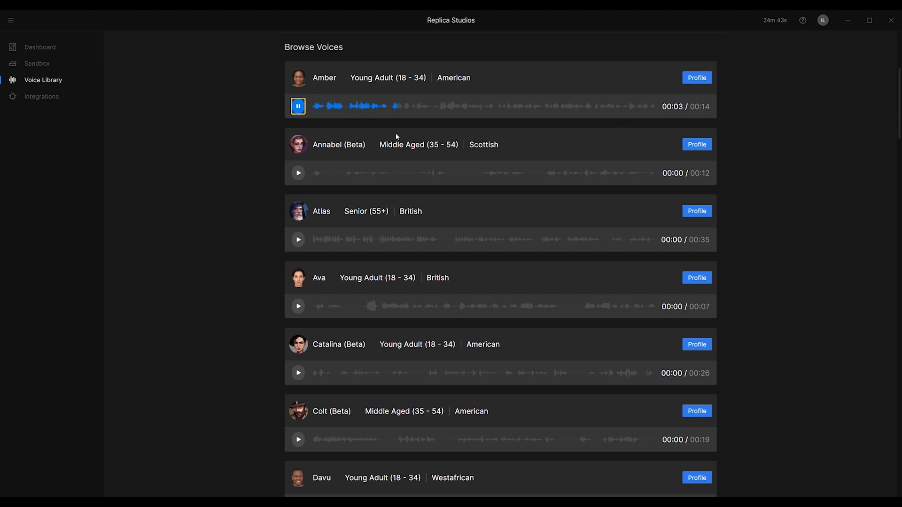
{"action": "left_click", "coordinate": [297, 107]}
Preview the Davu and Deckard voice samples, then return to the top of the list.
{"action": "scroll", "coordinate": [596, 233], "scroll_direction": "down", "scroll_amount": 2}
{"action": "scroll", "coordinate": [590, 238], "scroll_direction": "down", "scroll_amount": 3}
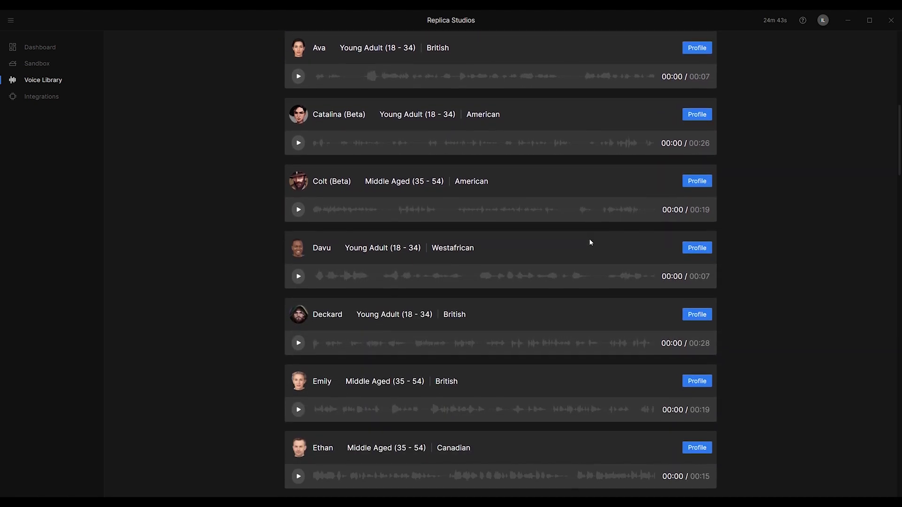
{"action": "left_click", "coordinate": [297, 271]}
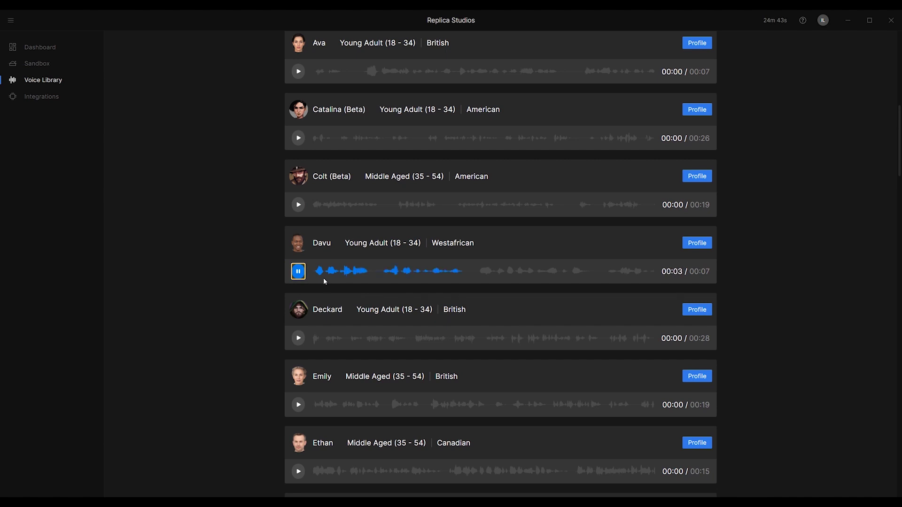
{"action": "left_click", "coordinate": [297, 270]}
{"action": "scroll", "coordinate": [371, 295], "scroll_direction": "down", "scroll_amount": 3}
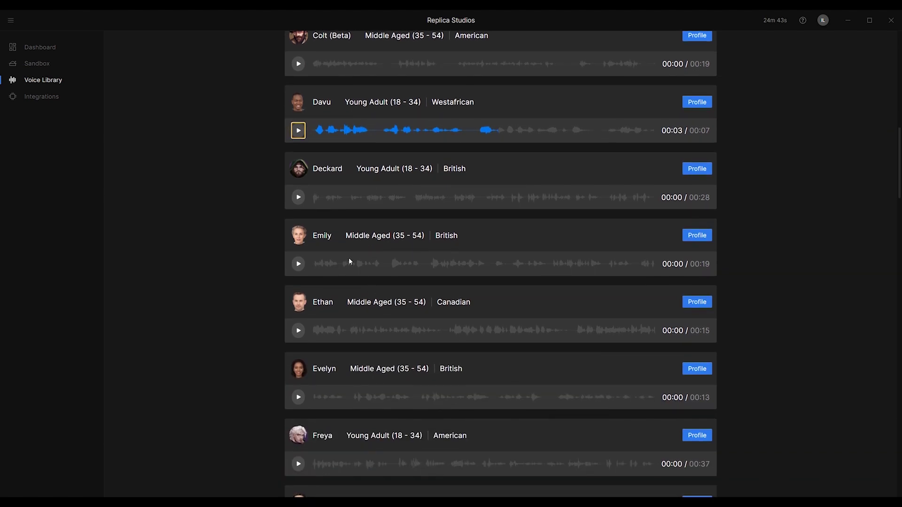
{"action": "left_click", "coordinate": [299, 197]}
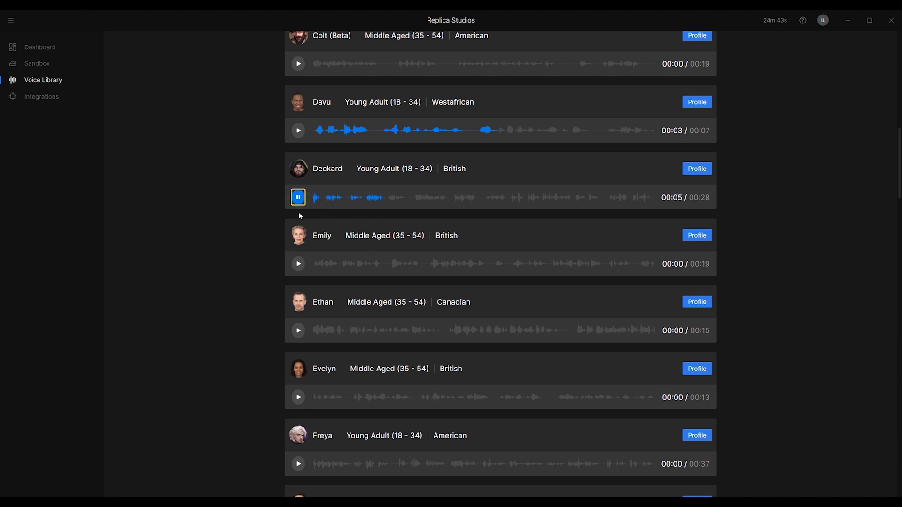
{"action": "left_click", "coordinate": [298, 200]}
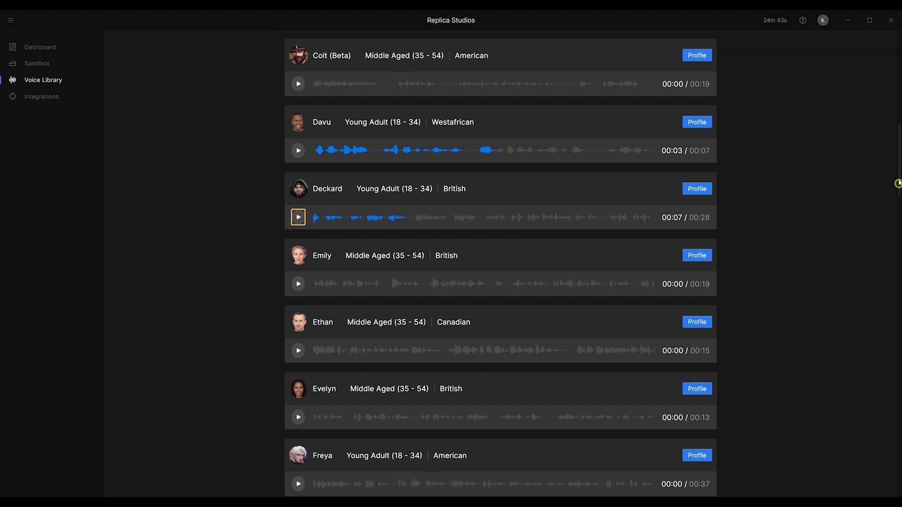
{"action": "left_click_drag", "start_coordinate": [897, 185], "coordinate": [878, 78]}
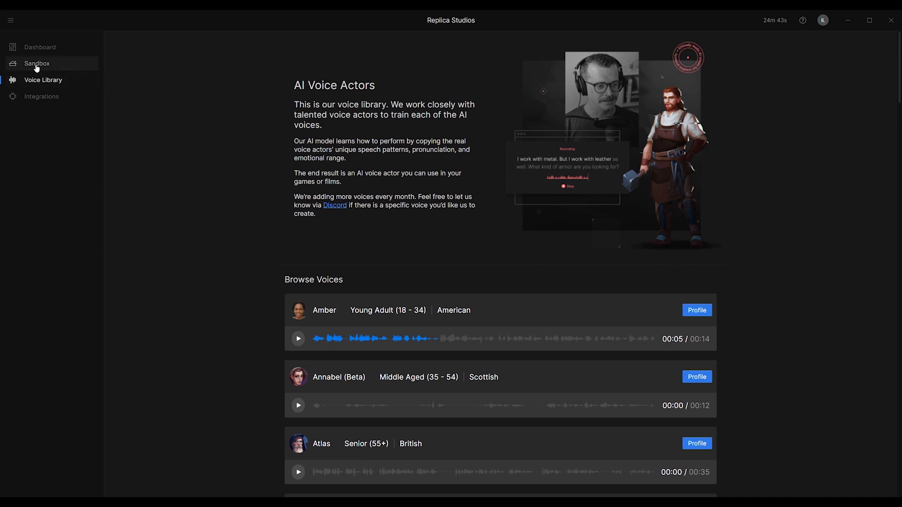
In Sandbox, filter speakers to Male and choose Deckard.
{"action": "left_click", "coordinate": [62, 63]}
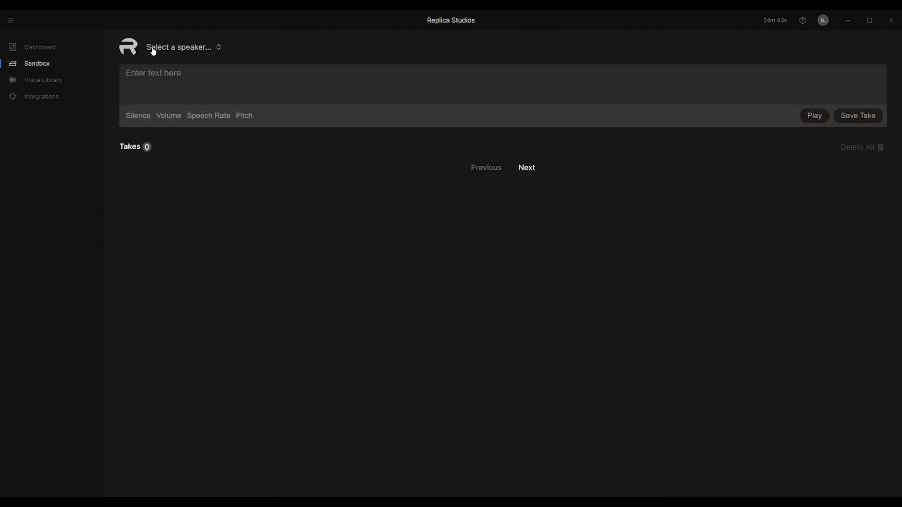
{"action": "left_click", "coordinate": [203, 51]}
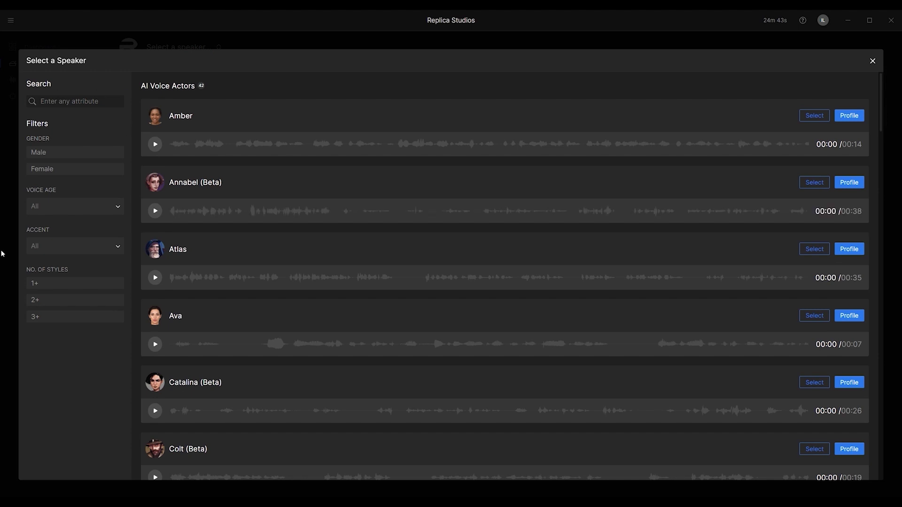
{"action": "left_click", "coordinate": [52, 152]}
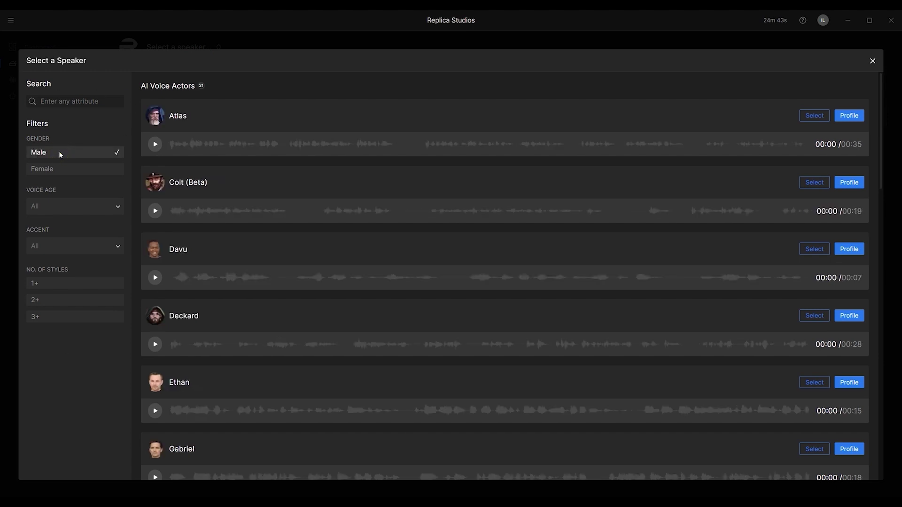
{"action": "scroll", "coordinate": [344, 216], "scroll_direction": "down", "scroll_amount": 1}
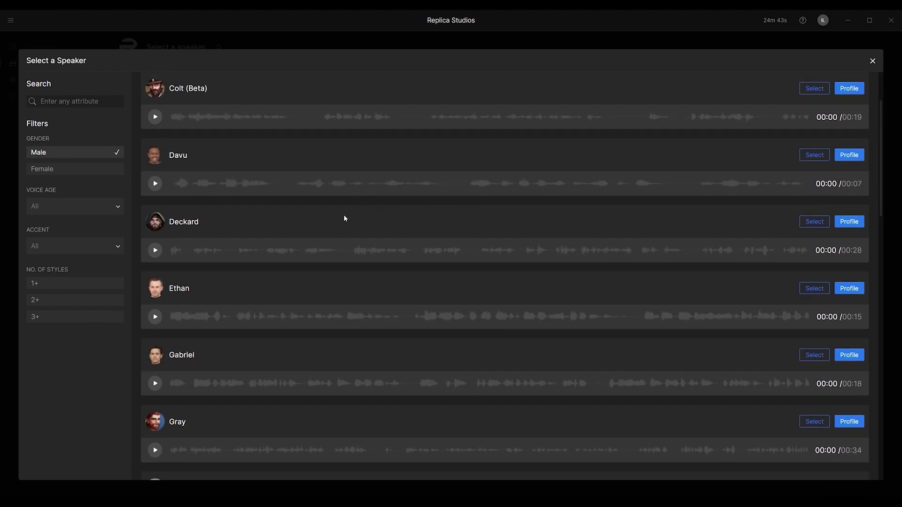
{"action": "left_click", "coordinate": [825, 223]}
Generate the line "Hey, I'm a CC character, Caleb." and save it as Take1.
{"action": "left_click", "coordinate": [310, 76]}
{"action": "type", "text": "Hey"}
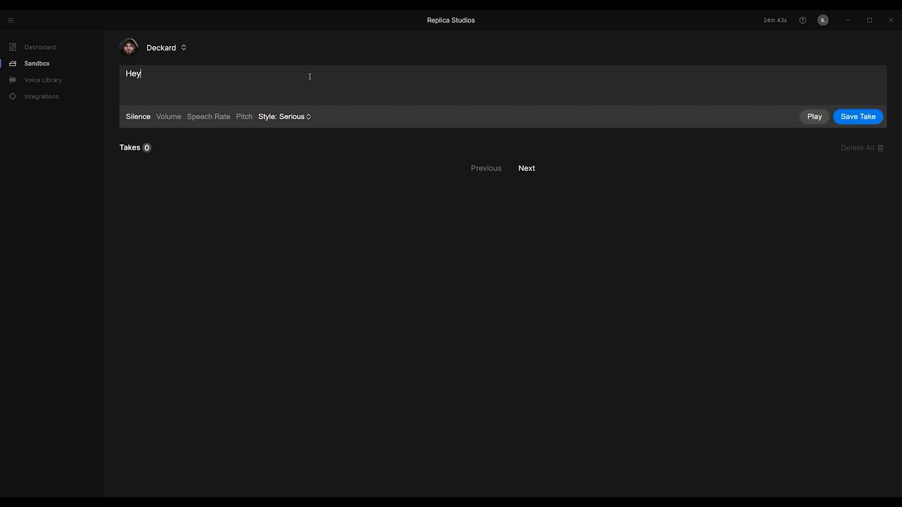
{"action": "type", "text": ", I'm a CC character, Caleb"}
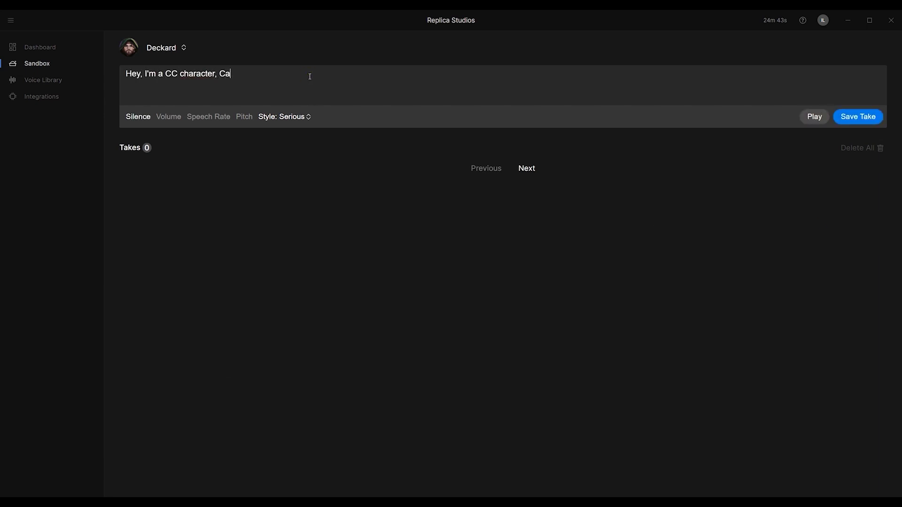
{"action": "type", "text": "."}
{"action": "left_click", "coordinate": [813, 116]}
{"action": "left_click", "coordinate": [872, 120]}
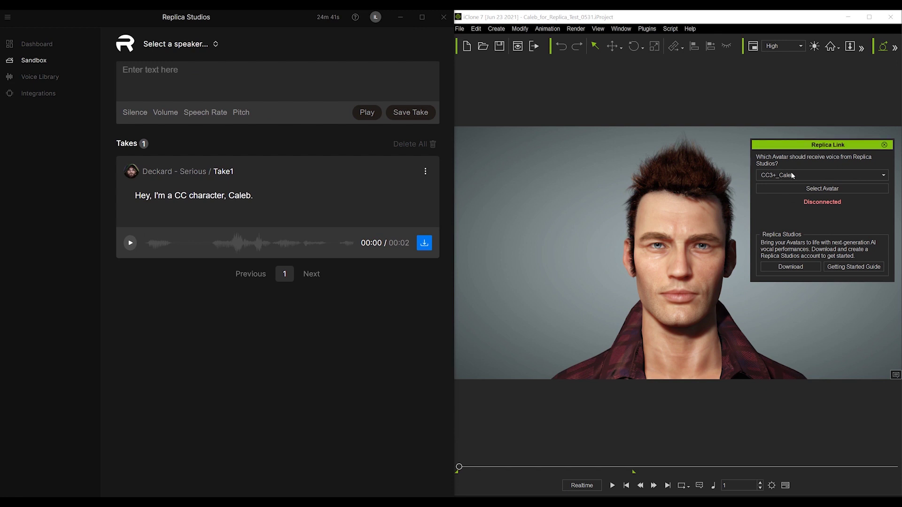
Choose CC3+_Caleb in the Replica Link avatar dropdown and connect it as the voice receiver.
{"action": "left_click", "coordinate": [844, 174]}
{"action": "left_click", "coordinate": [798, 183]}
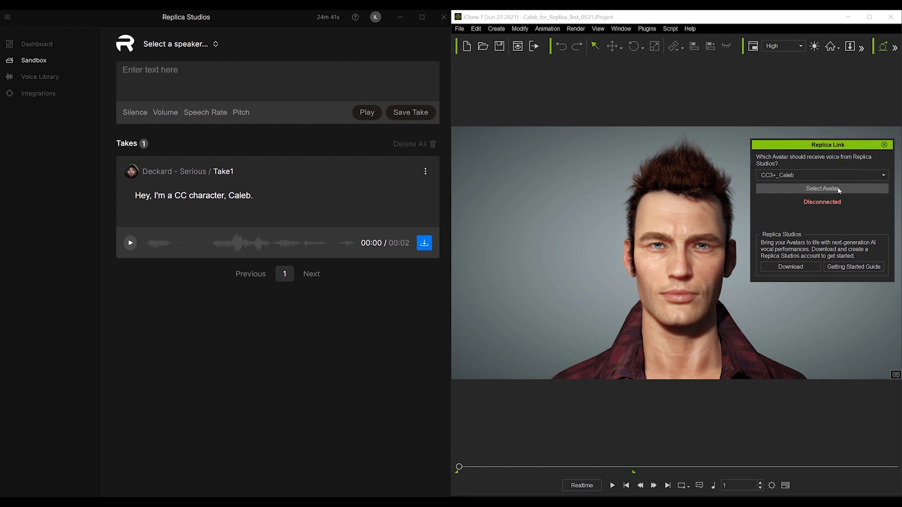
{"action": "left_click", "coordinate": [839, 188]}
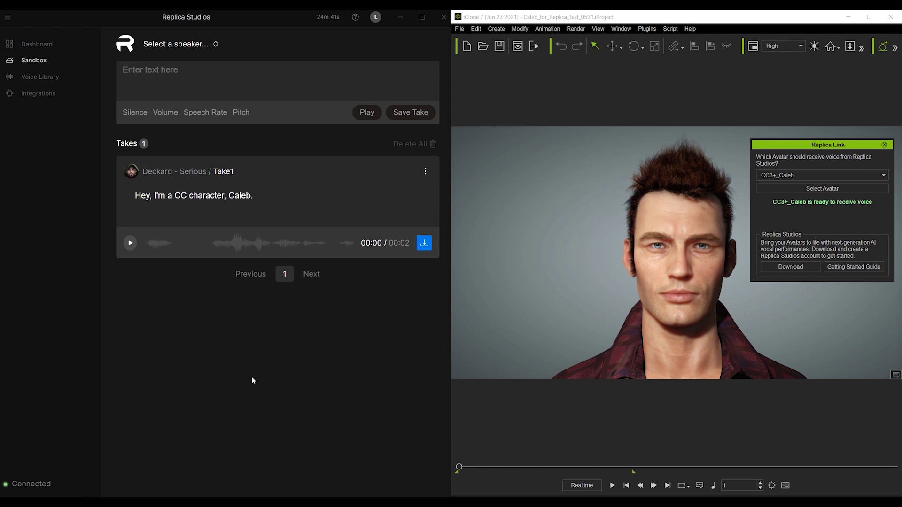
{"action": "mouse_move", "coordinate": [58, 487]}
Export Take1 to iClone for CC3+_Caleb with Auto lip-sync style and play it back.
{"action": "left_click", "coordinate": [424, 243]}
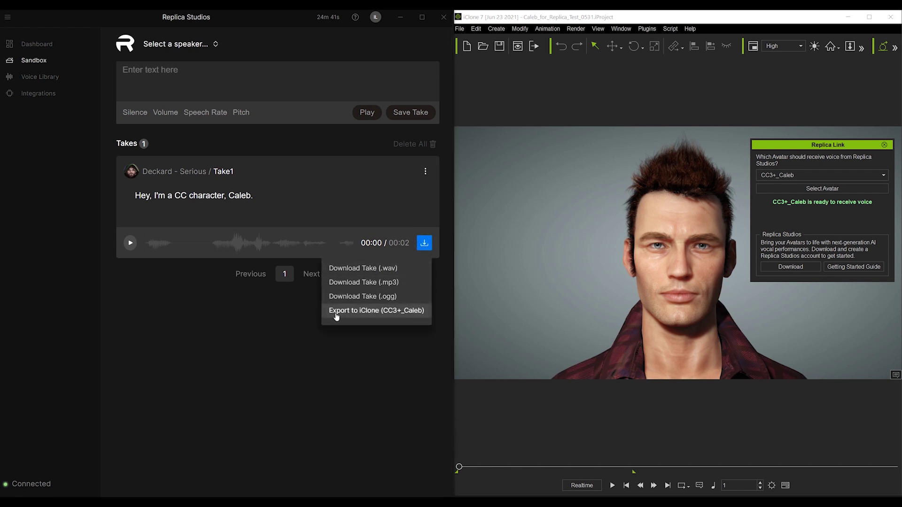
{"action": "left_click", "coordinate": [420, 314]}
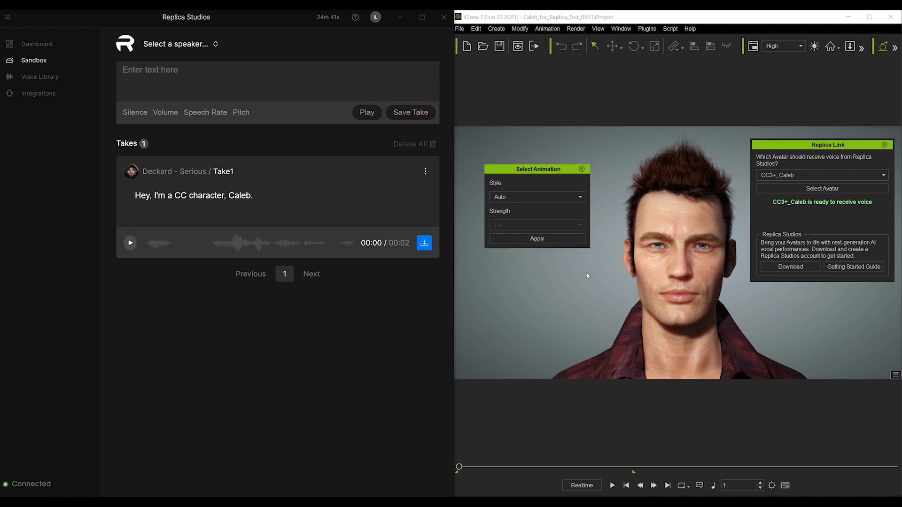
{"action": "left_click", "coordinate": [553, 197]}
{"action": "left_click", "coordinate": [553, 198]}
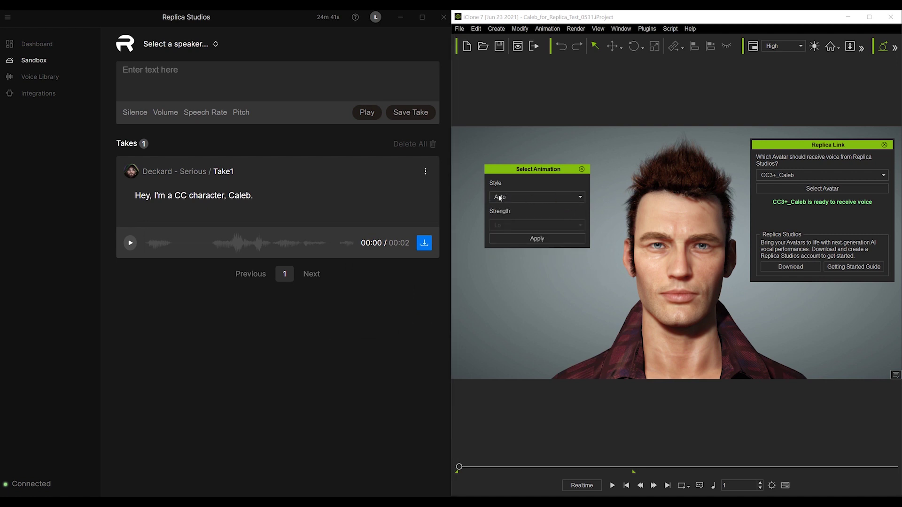
{"action": "left_click", "coordinate": [537, 239]}
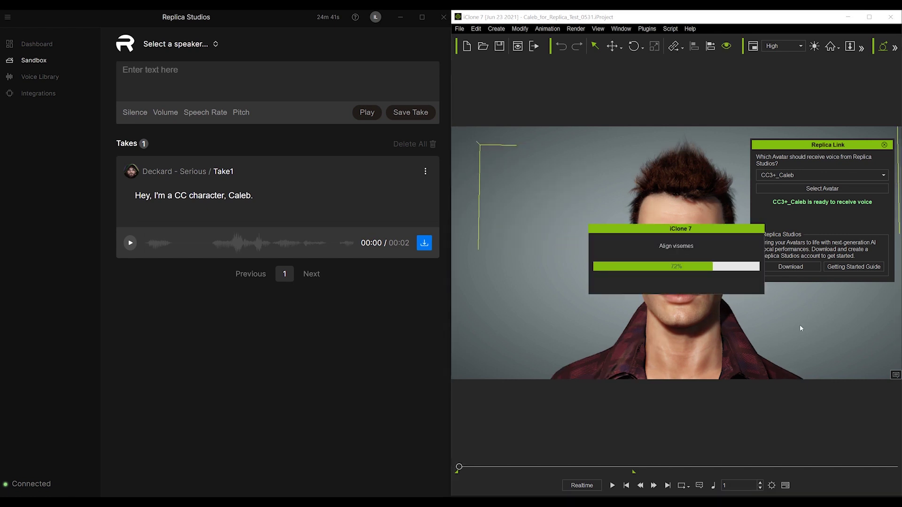
{"action": "left_click", "coordinate": [612, 485]}
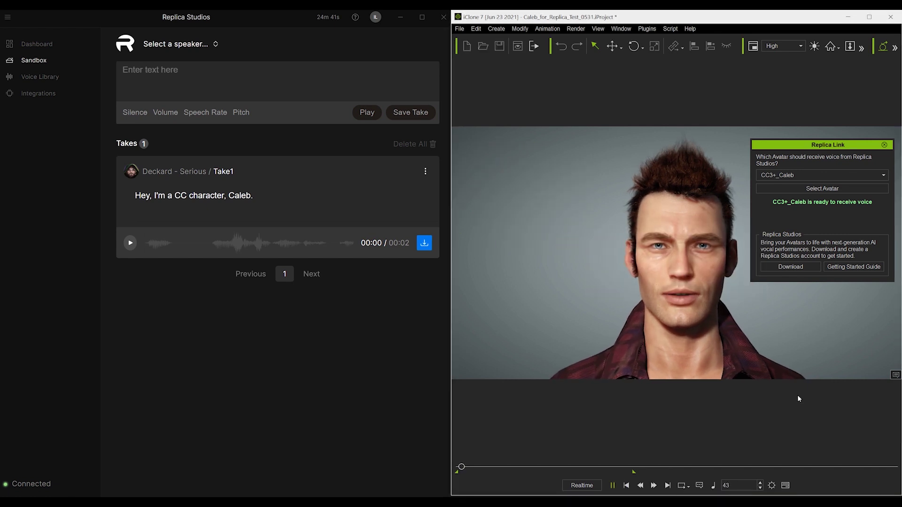